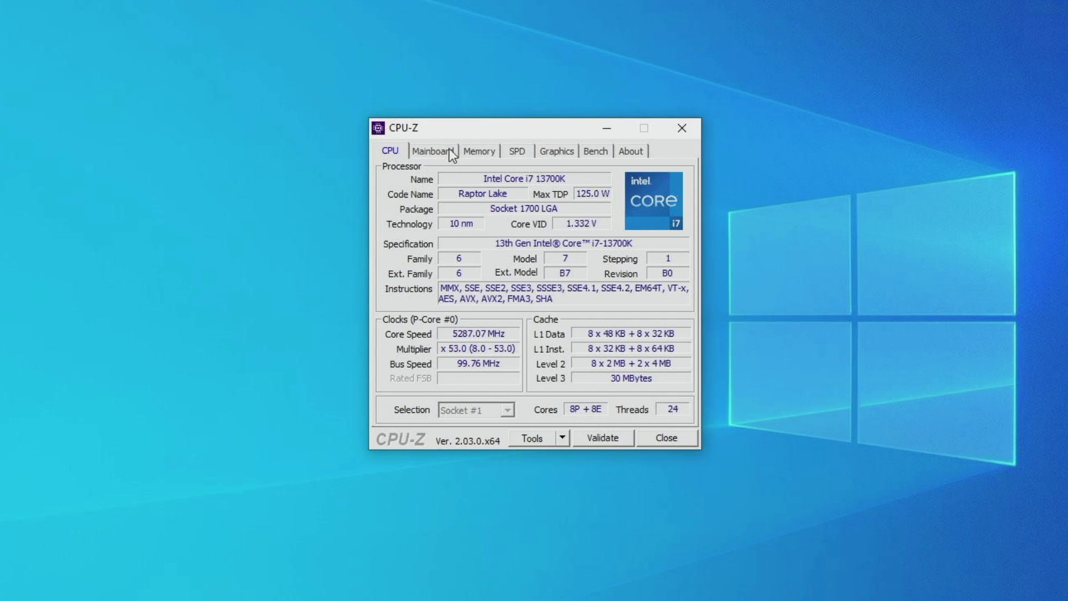
# Step: View the memory details in CPU-Z's Memory tab
pyautogui.click(479, 151)
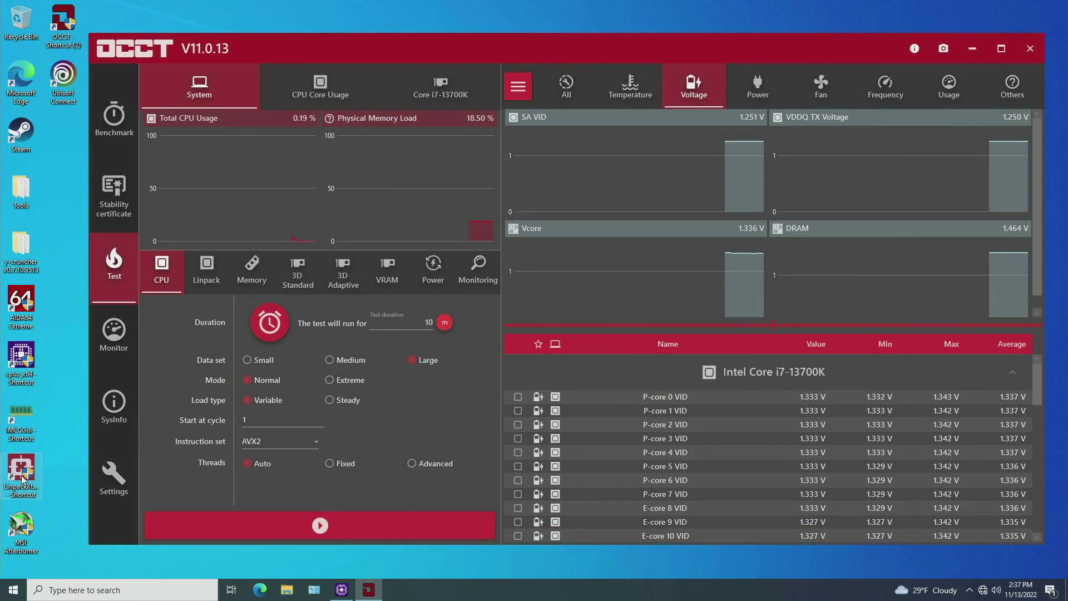
# Step: Launch the Linpack Xtreme stress test and watch Vcore settle around 1.320 V (1.332 V average)
pyautogui.doubleClick(22, 478)
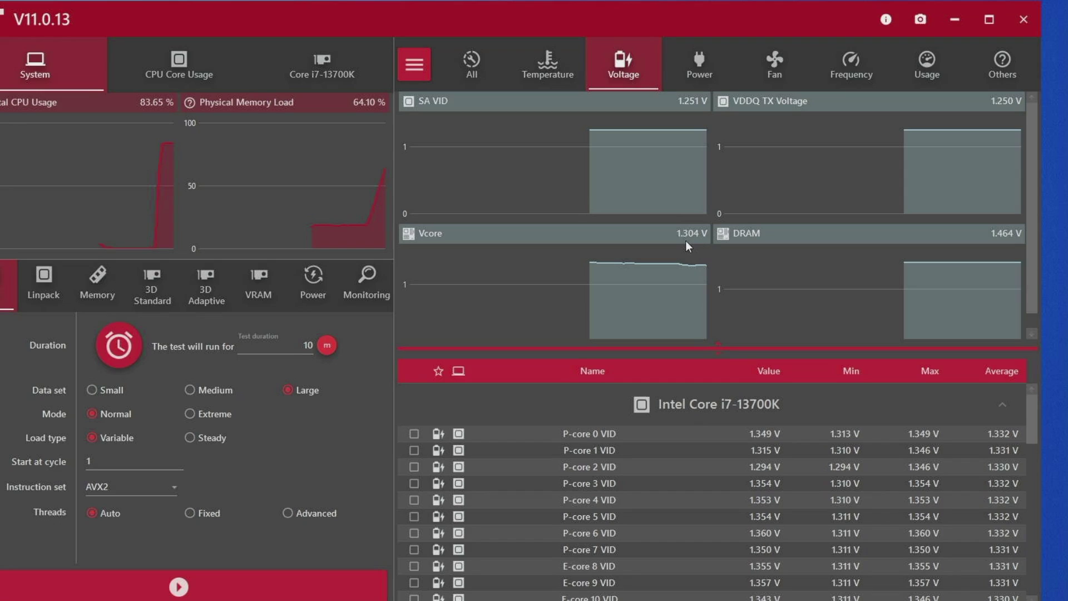
pyautogui.moveTo(694, 238)
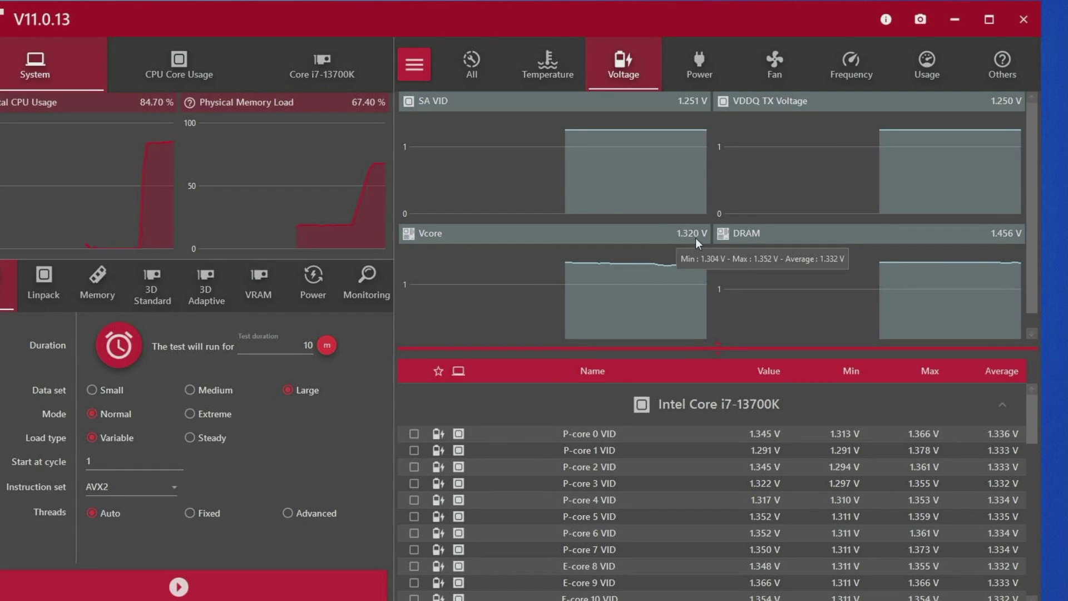
# Step: Show per-core clocks under load: P-cores near 5087 MHz, E-cores near 4090 MHz, ring 4489 MHz
pyautogui.click(858, 64)
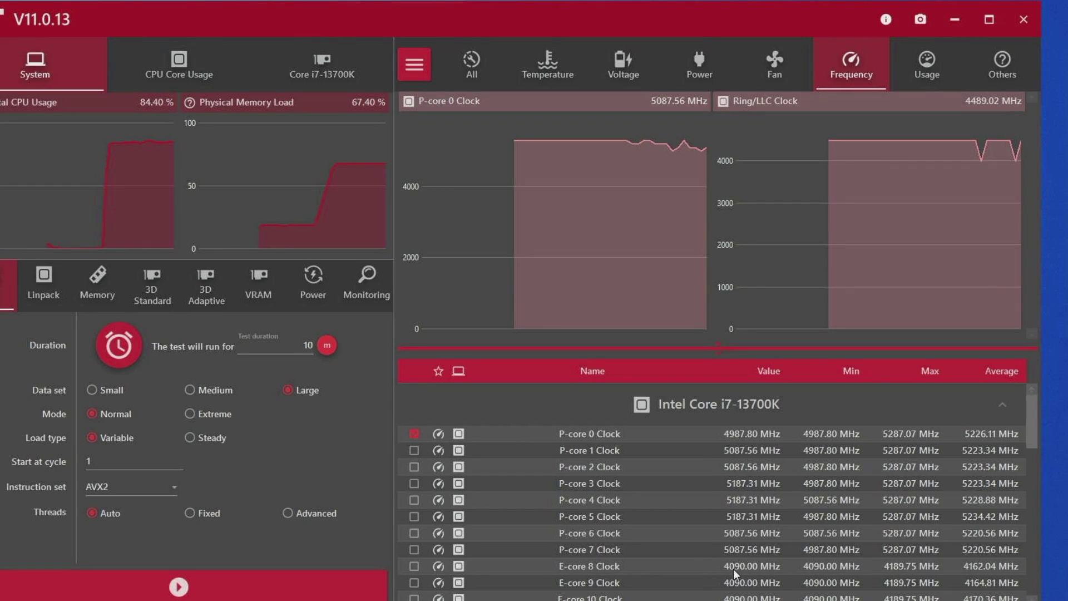
pyautogui.scroll(-2, 726, 568)
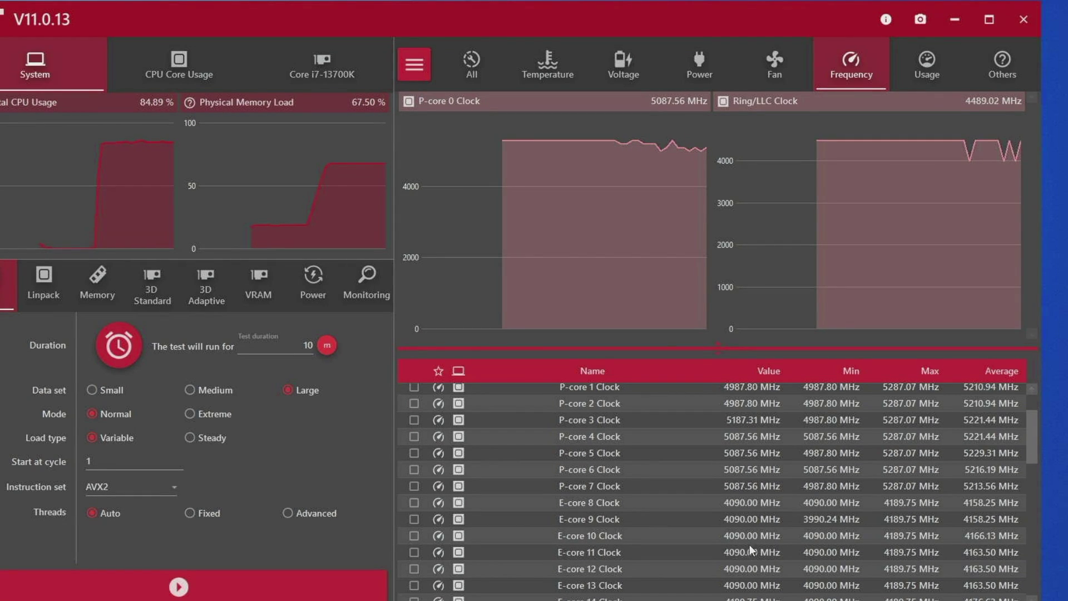
pyautogui.scroll(-2, 743, 580)
pyautogui.scroll(4, 743, 579)
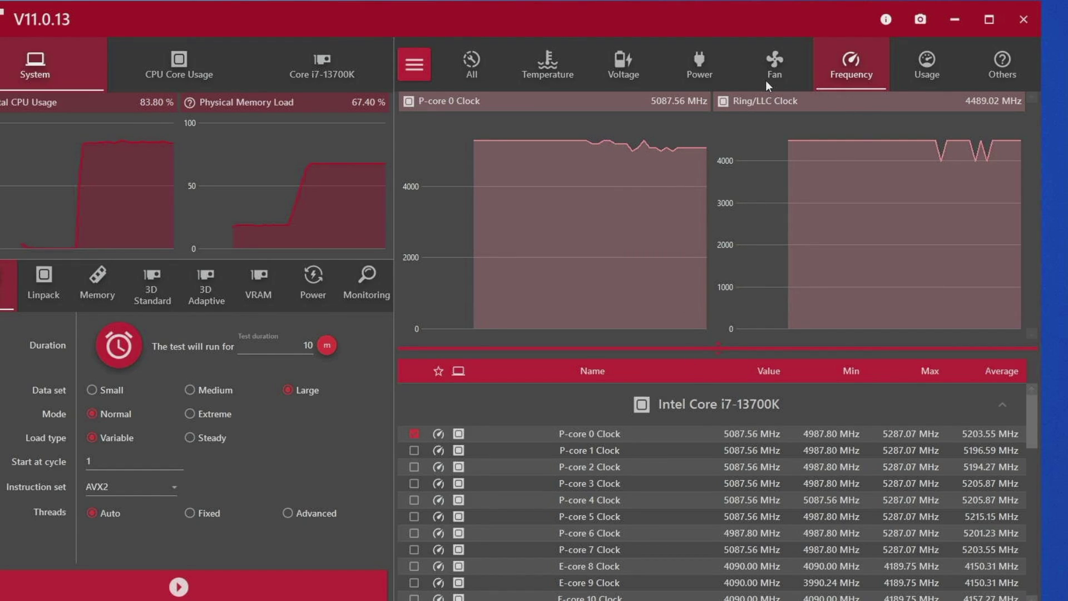
# Step: Review voltages, package power peaking at 221.37 W, then per-core temperatures up to 94 °C
pyautogui.click(632, 67)
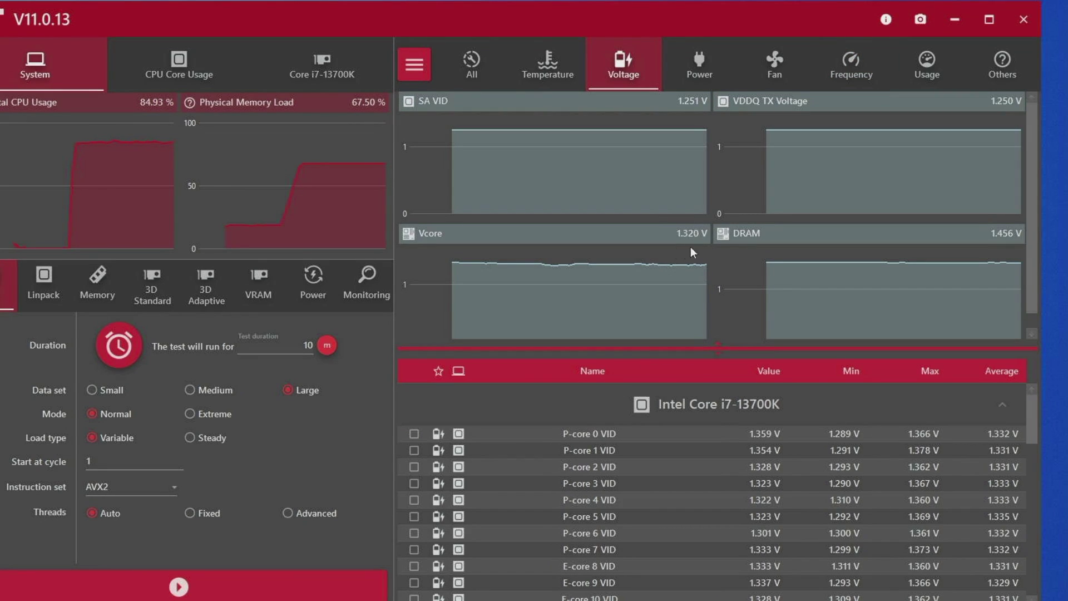
pyautogui.click(694, 67)
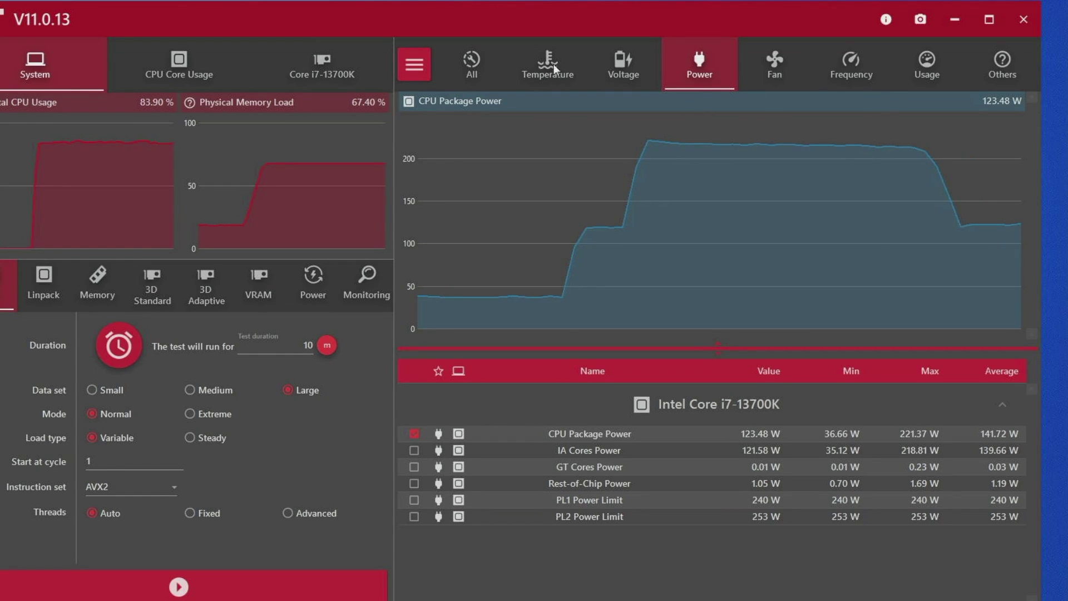
pyautogui.click(541, 64)
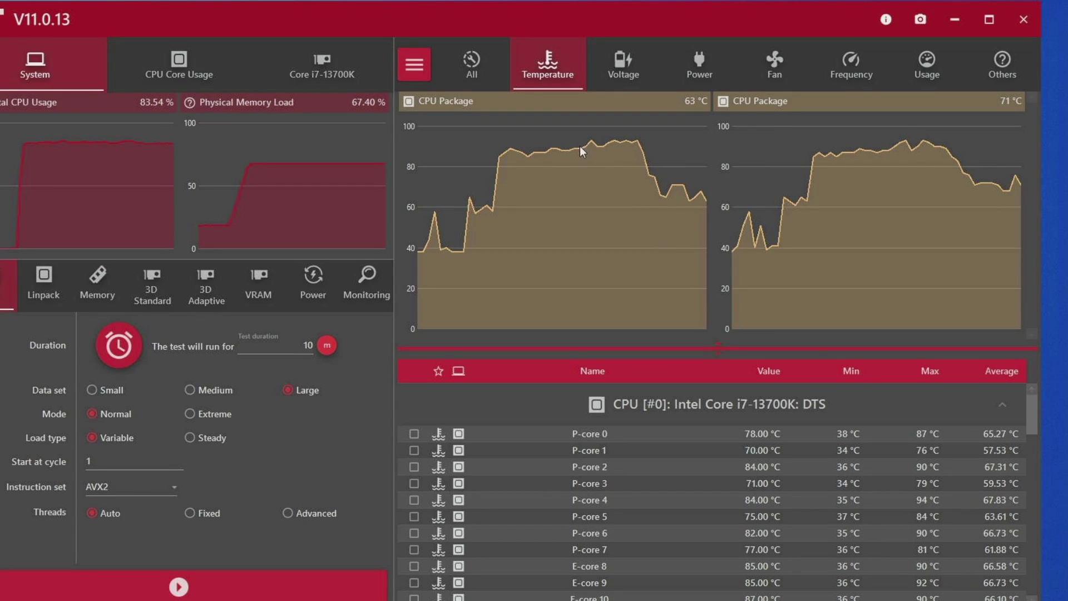
# Step: Scroll through core and package temperatures, with the package near 90 °C and a 93 °C maximum
pyautogui.scroll(-10, 780, 489)
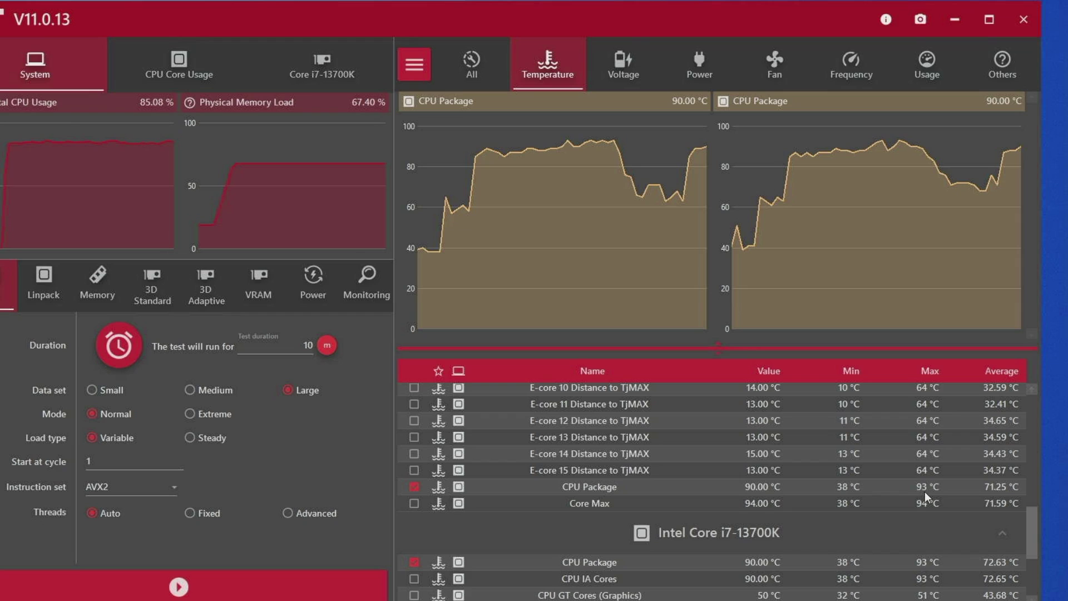
pyautogui.scroll(10, 924, 512)
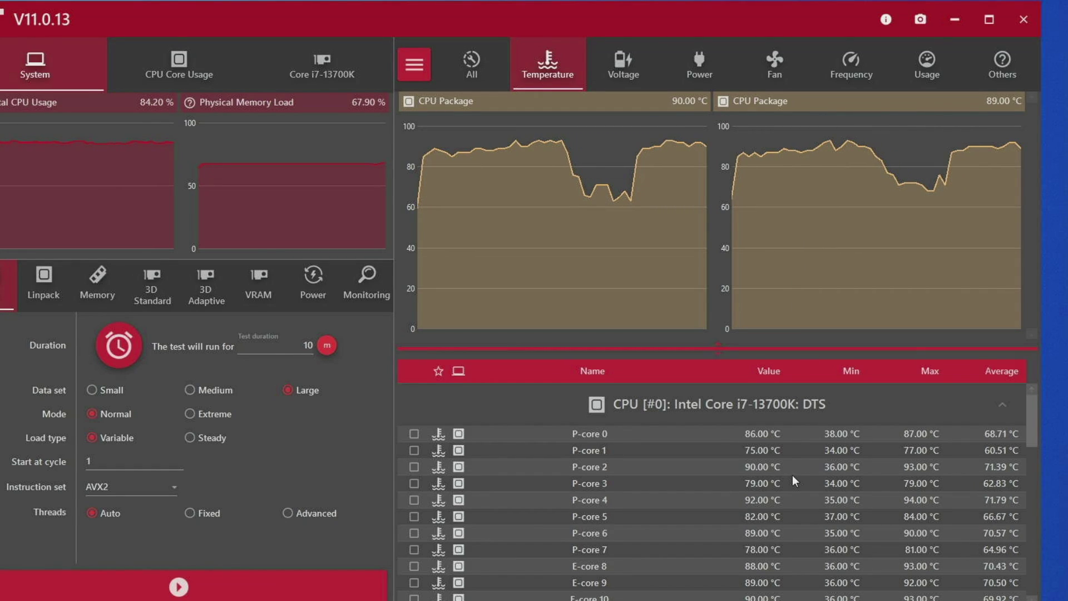
# Step: Recheck power, voltages and clocks, with idle Vcore reading 1.232 V and core VIDs near 1.375 V
pyautogui.click(707, 64)
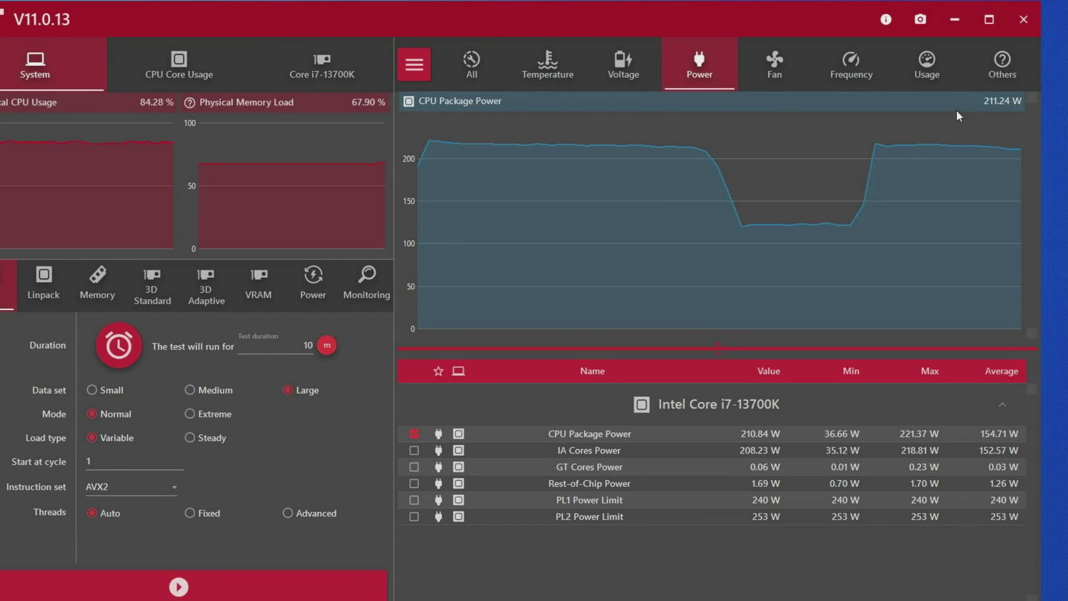
pyautogui.click(623, 67)
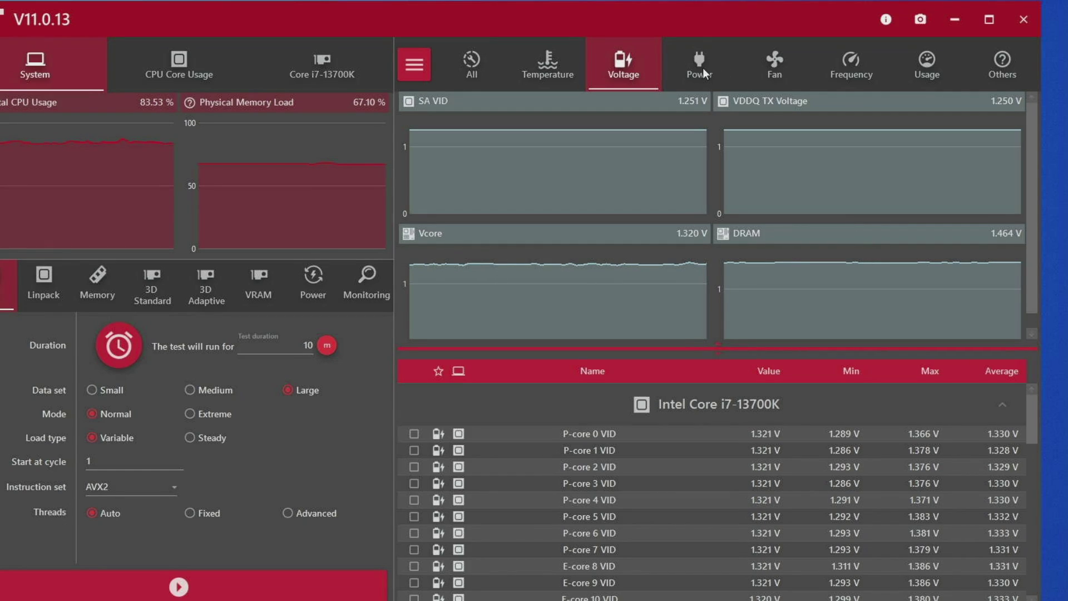
pyautogui.click(855, 70)
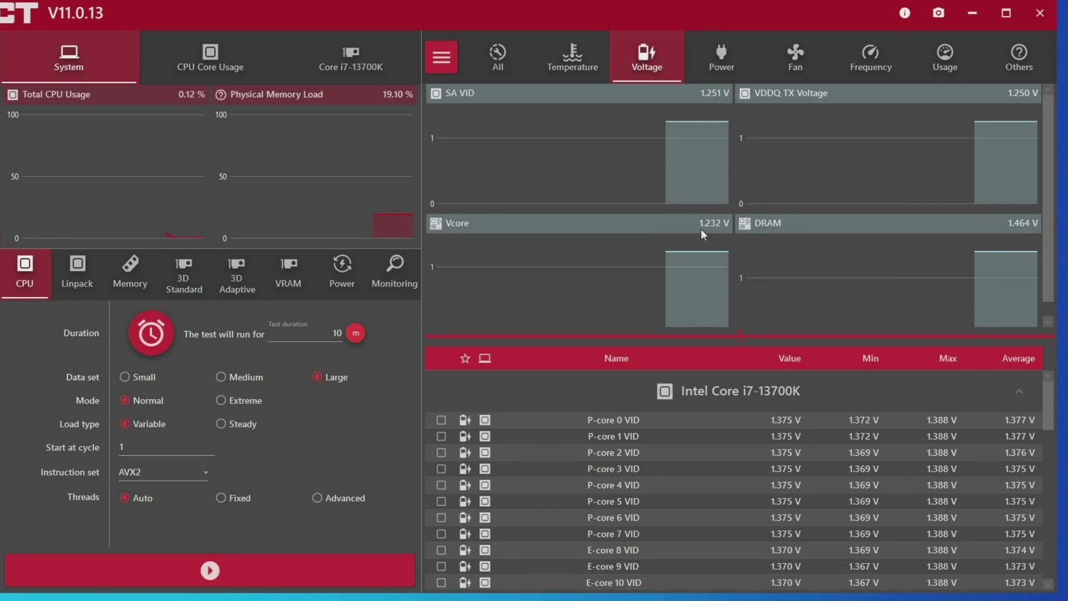
# Step: Read the Vcore graph at 1.224 V while a fresh Linpack Xtreme run reports no errors
pyautogui.moveTo(730, 227)
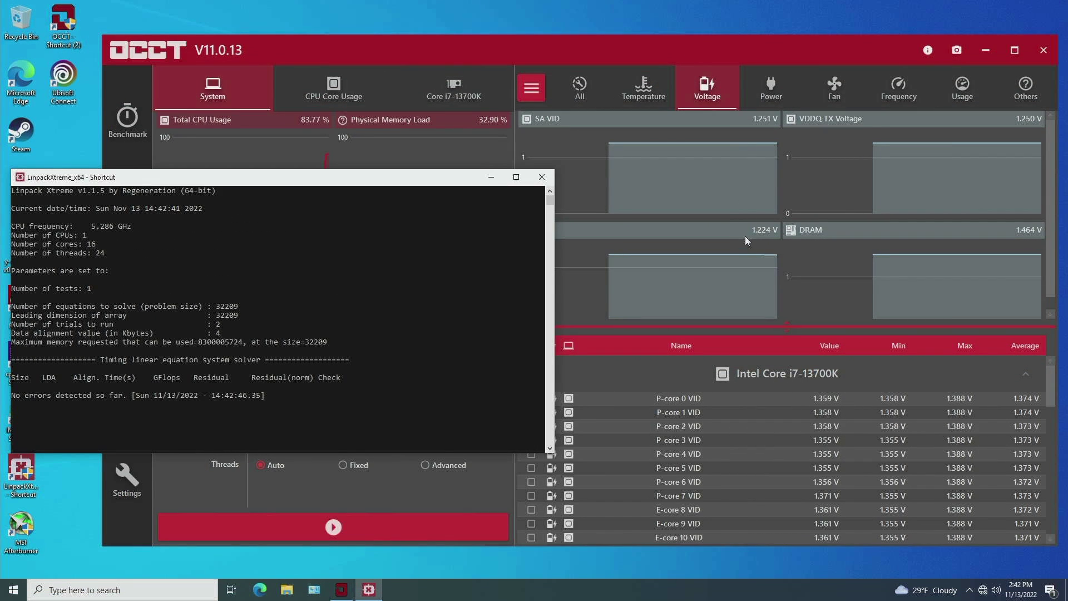
# Step: Bring OCCT's power readings forward, showing package power near 139 W with a 140.52 W peak
pyautogui.moveTo(762, 240)
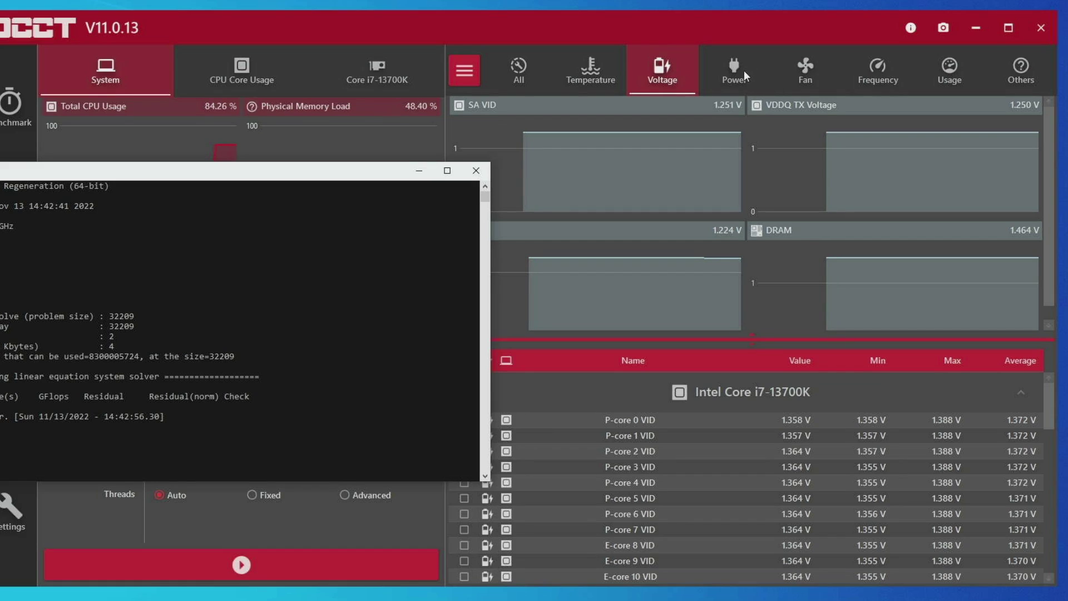
pyautogui.click(736, 69)
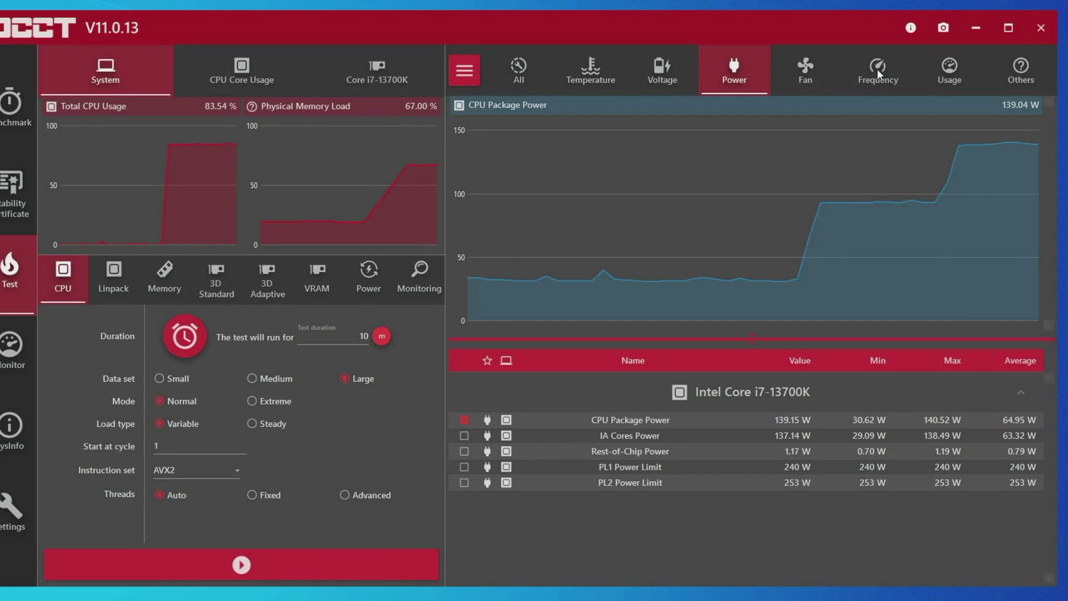
# Step: Show load clocks: P-cores at 5287.07 MHz, E-cores at 4189.75 MHz, ring 4489 MHz
pyautogui.click(878, 70)
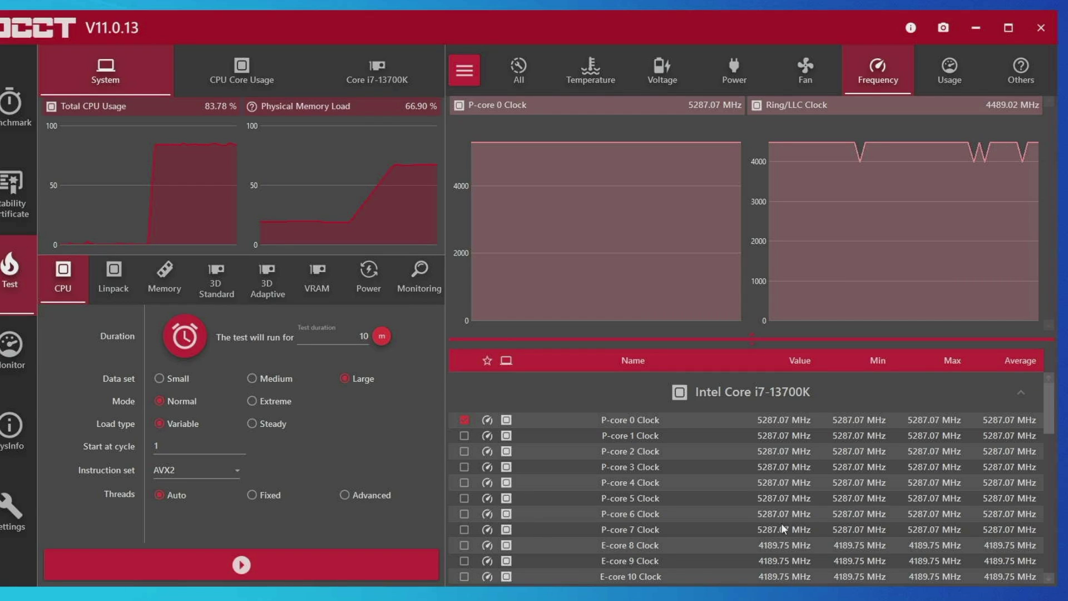
pyautogui.scroll(-1, 785, 528)
pyautogui.scroll(1, 785, 440)
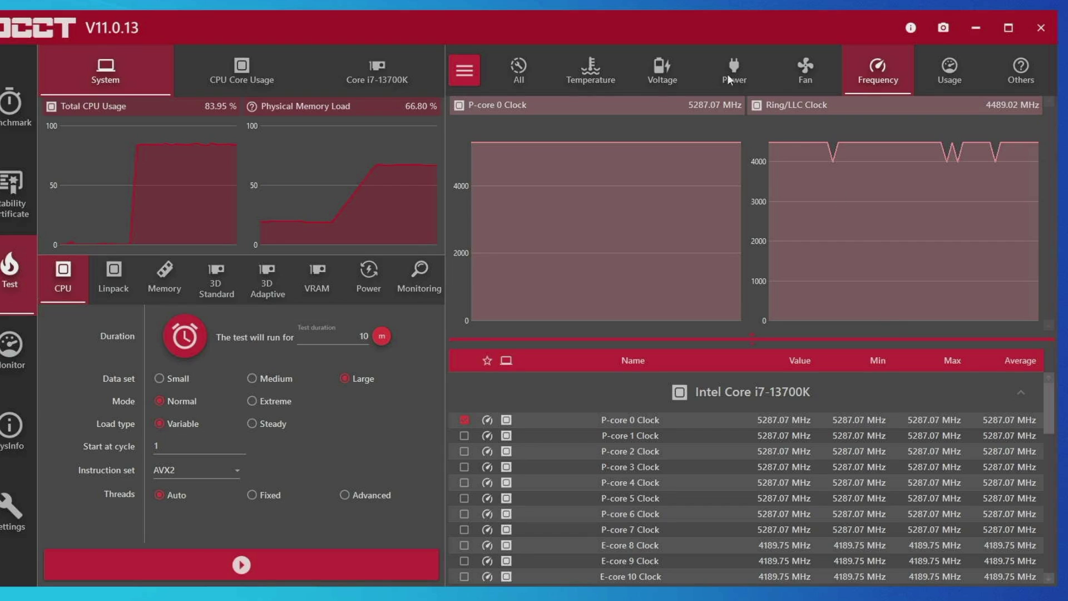
# Step: Check package temperature in the low-to-mid 60s °C, then voltages with Vcore at 1.216 V
pyautogui.click(590, 68)
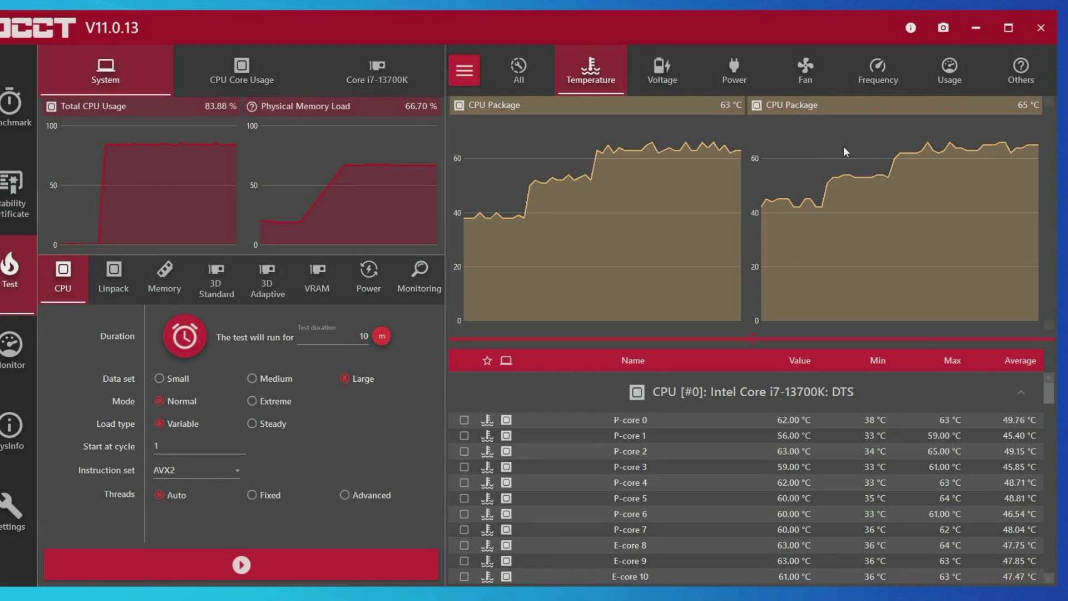
pyautogui.click(662, 71)
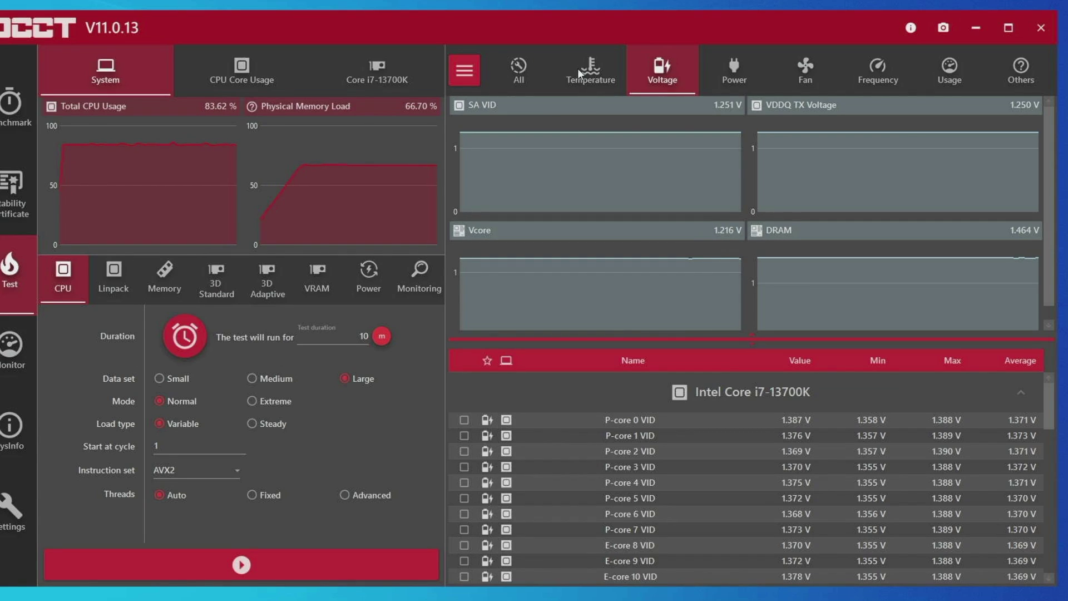
# Step: Confirm package power holds near 140 W, then view Linpack Xtreme's results: all checks passed, 190.17 GFlops average
pyautogui.click(724, 68)
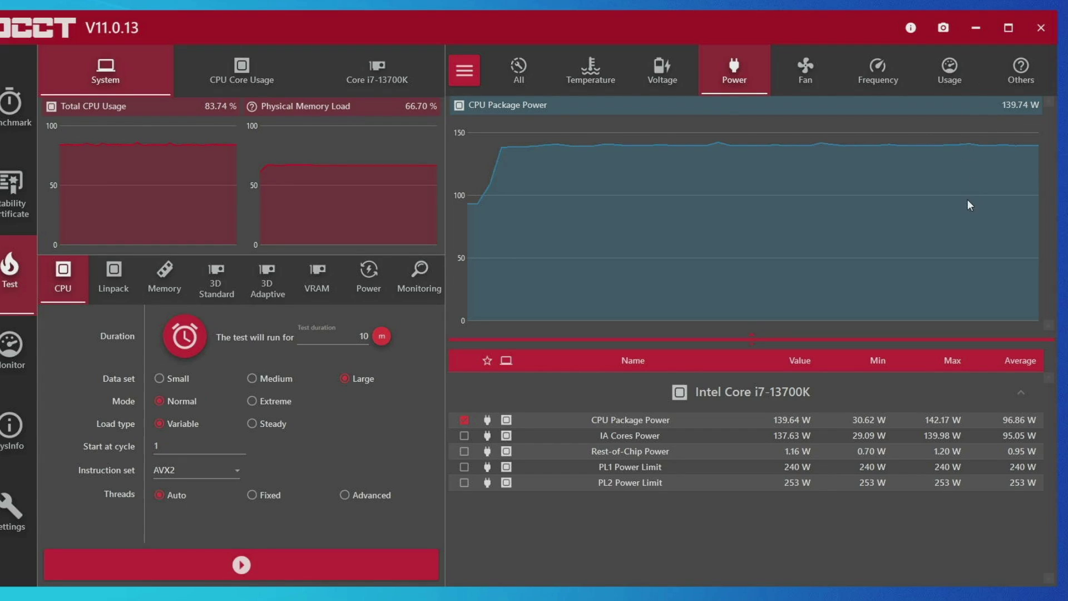
pyautogui.hotkey('alt', 'Tab')
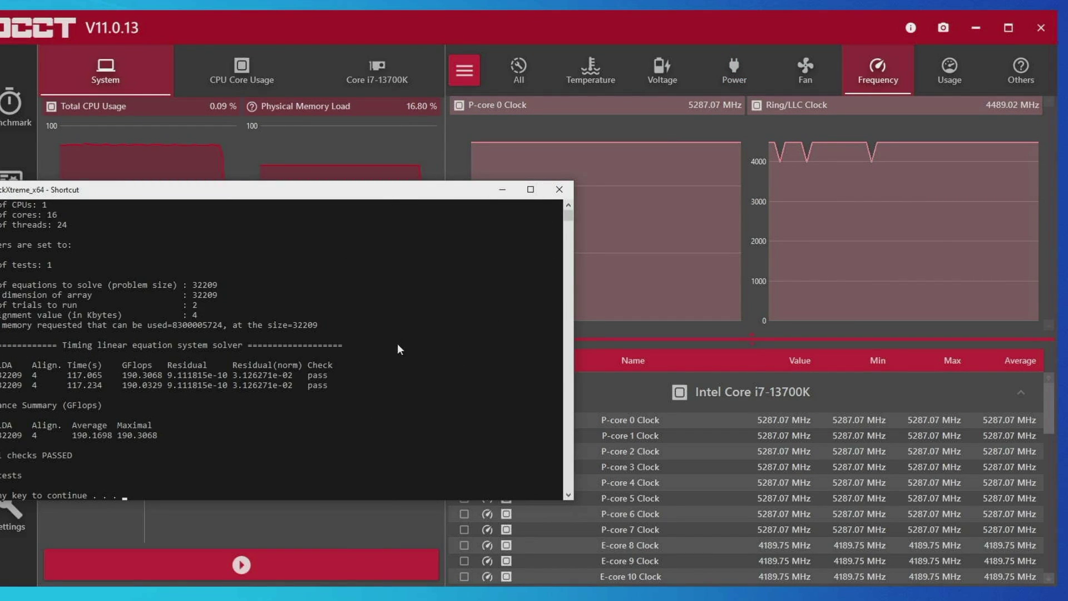
# Step: Close the finished Linpack console and review post-test Vcore voltages and cooling temperatures
pyautogui.click(562, 191)
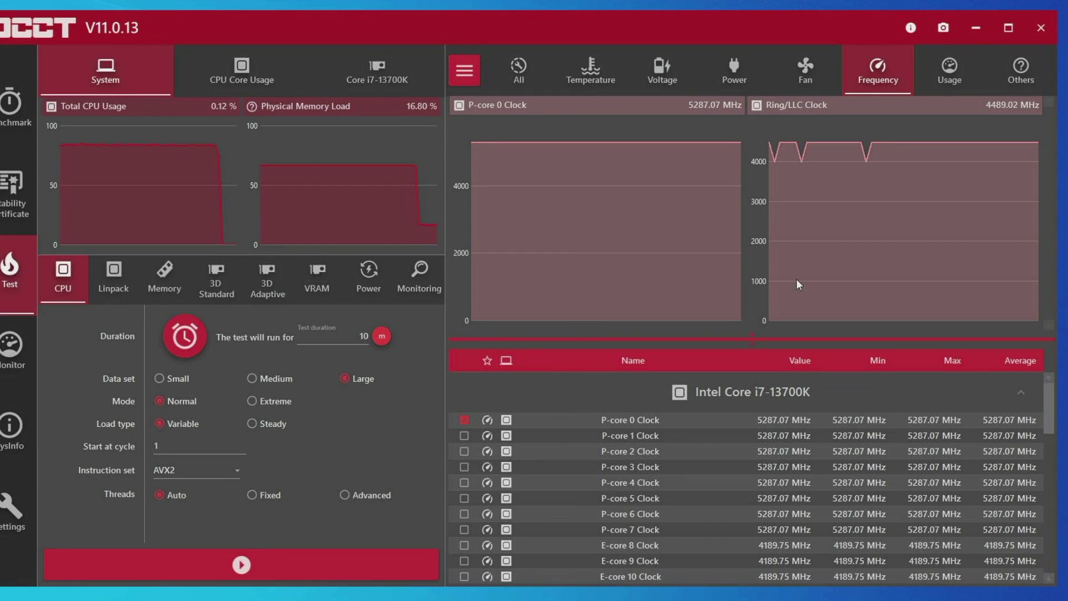
pyautogui.click(663, 73)
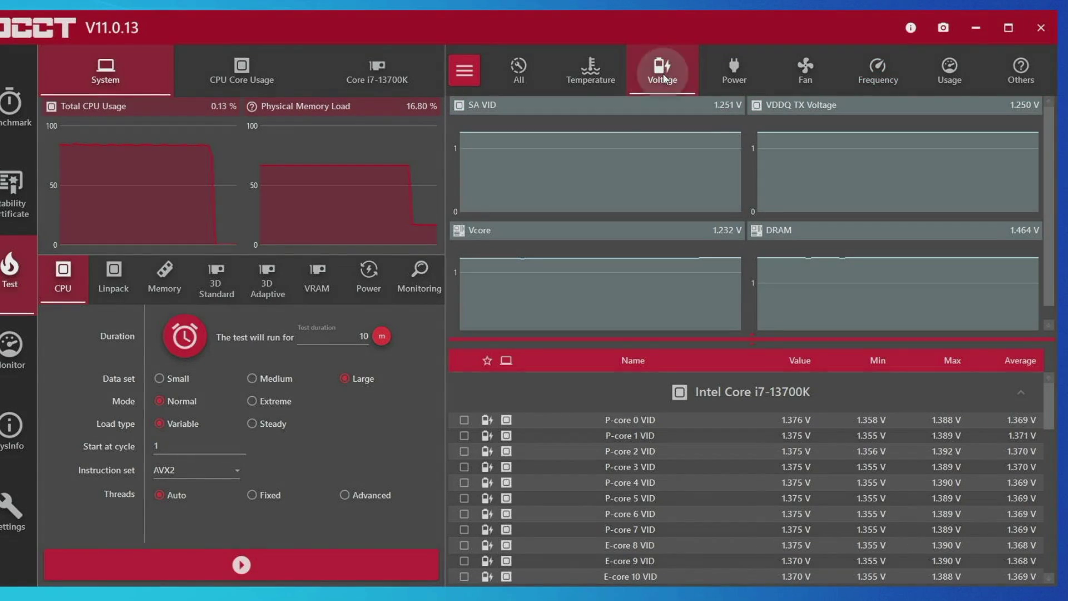
pyautogui.click(597, 79)
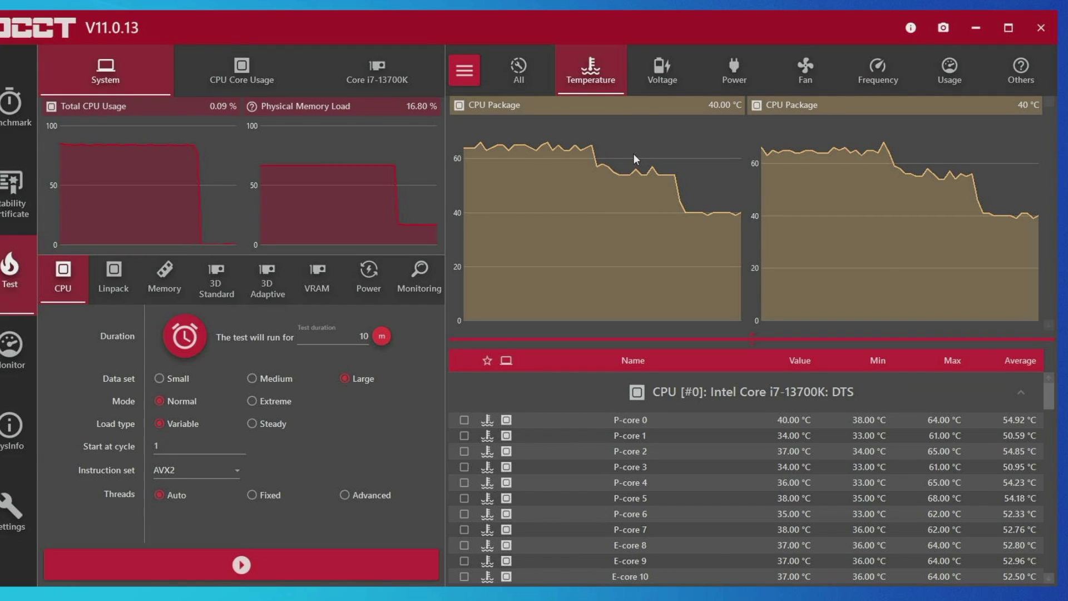
pyautogui.click(657, 80)
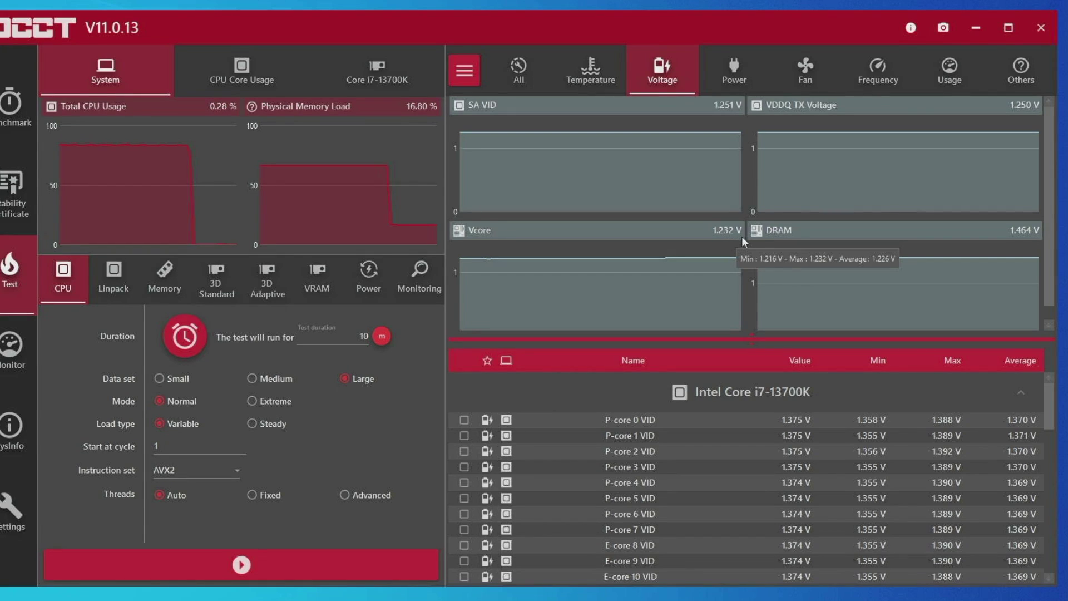
# Step: Review the dropping package power and the clock list: P-cores 5287.07 MHz, E-cores 4189.75 MHz
pyautogui.click(736, 65)
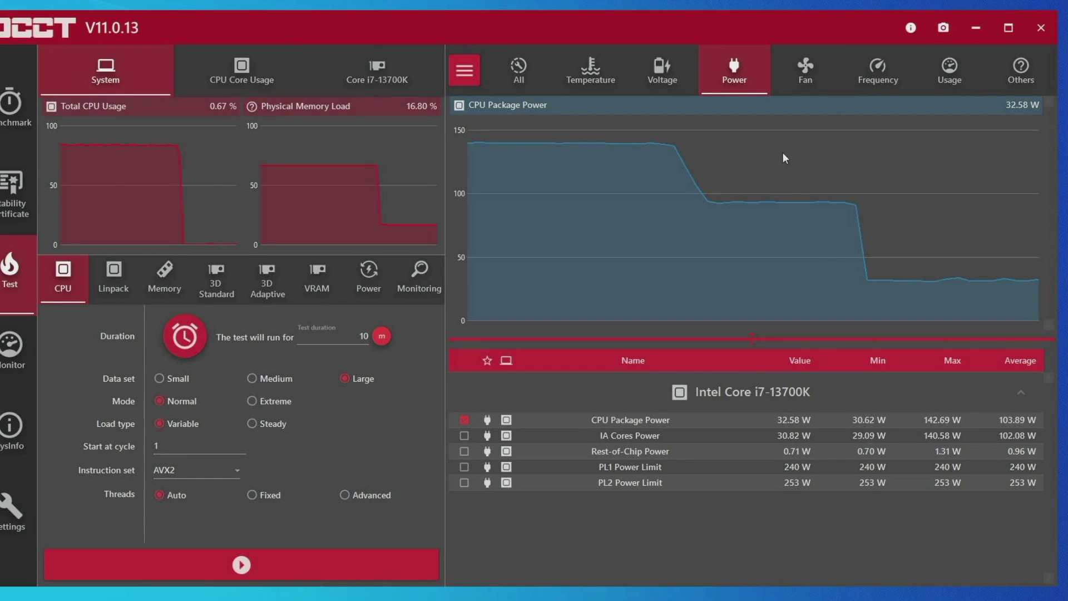
pyautogui.click(889, 65)
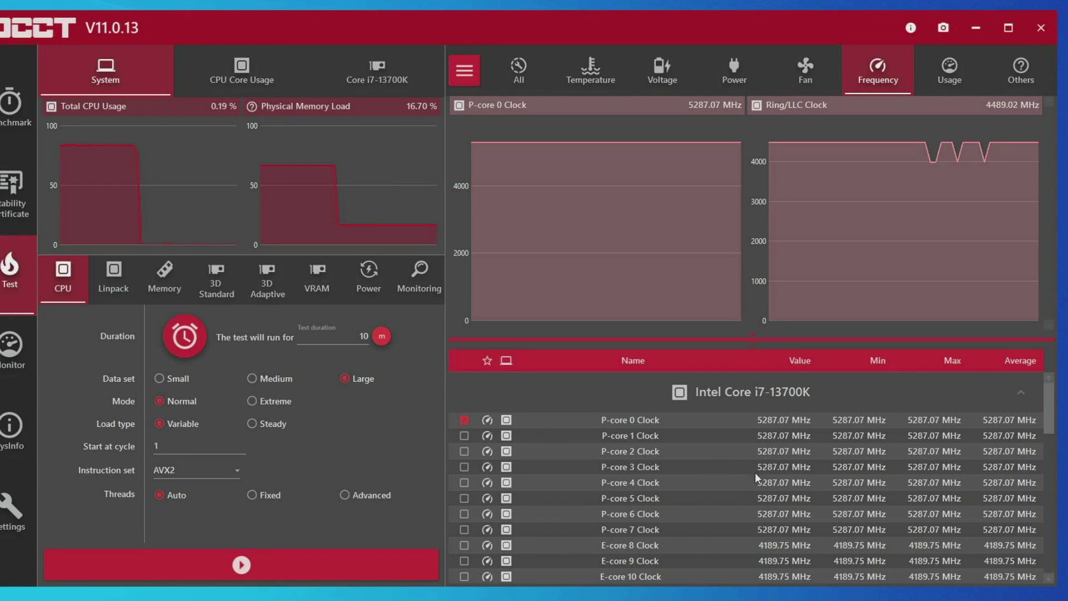
pyautogui.scroll(-2, 798, 542)
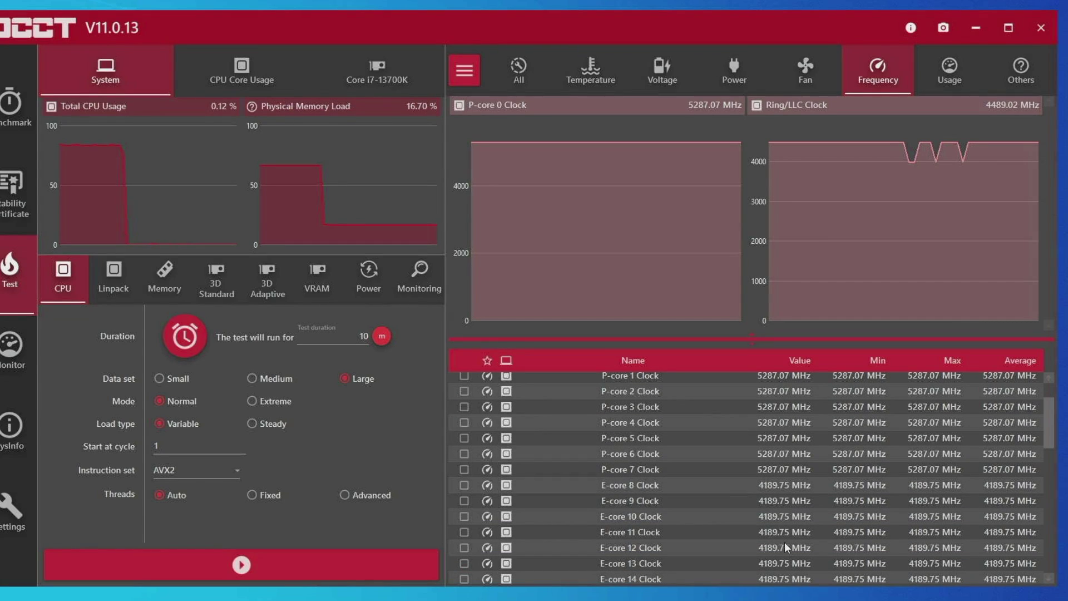
pyautogui.scroll(-2, 785, 500)
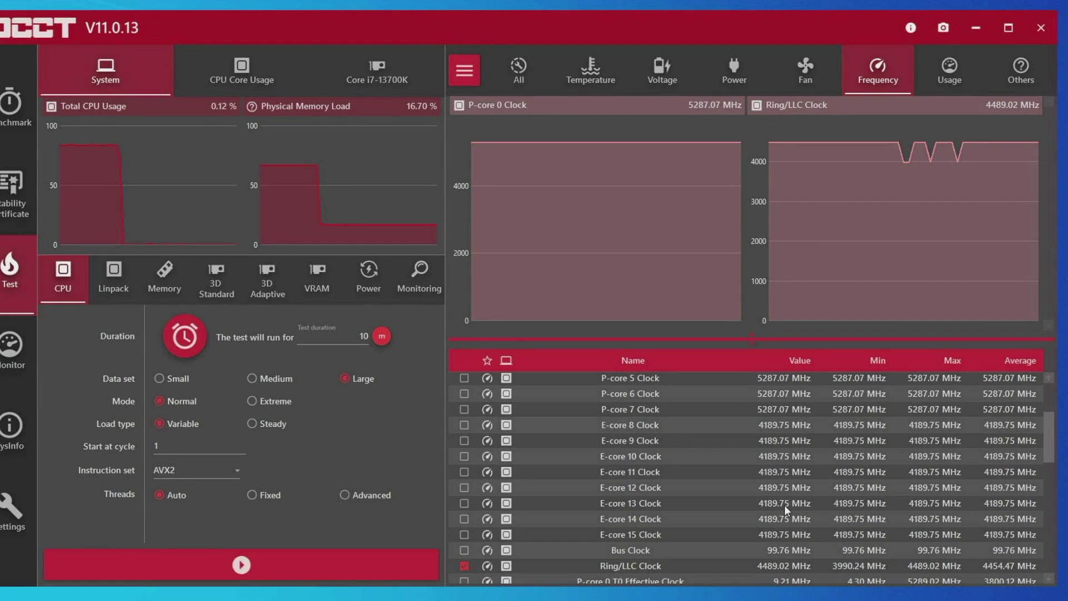
pyautogui.scroll(4, 795, 501)
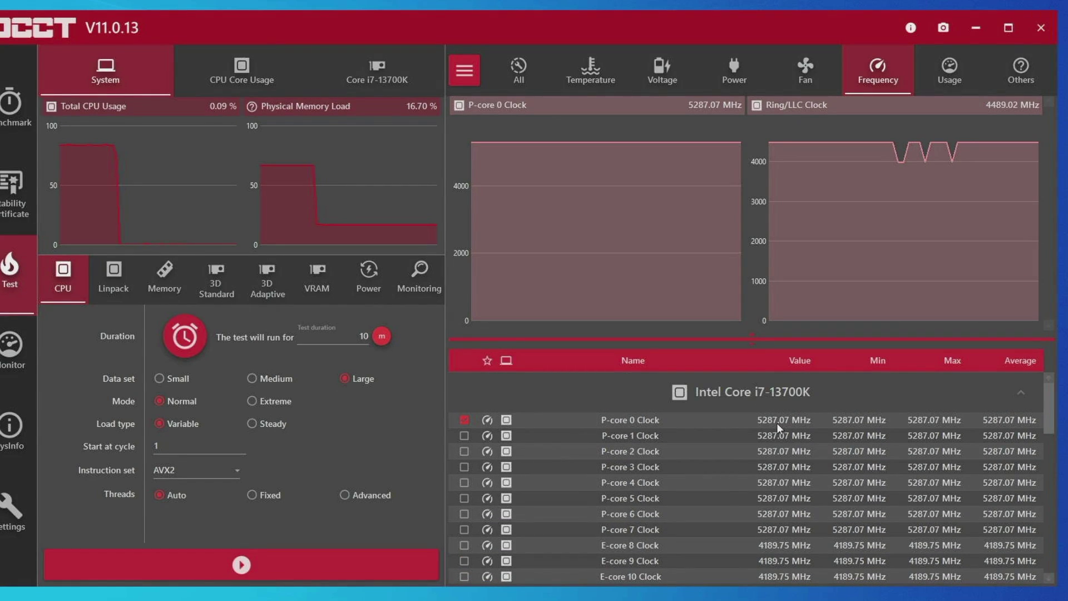